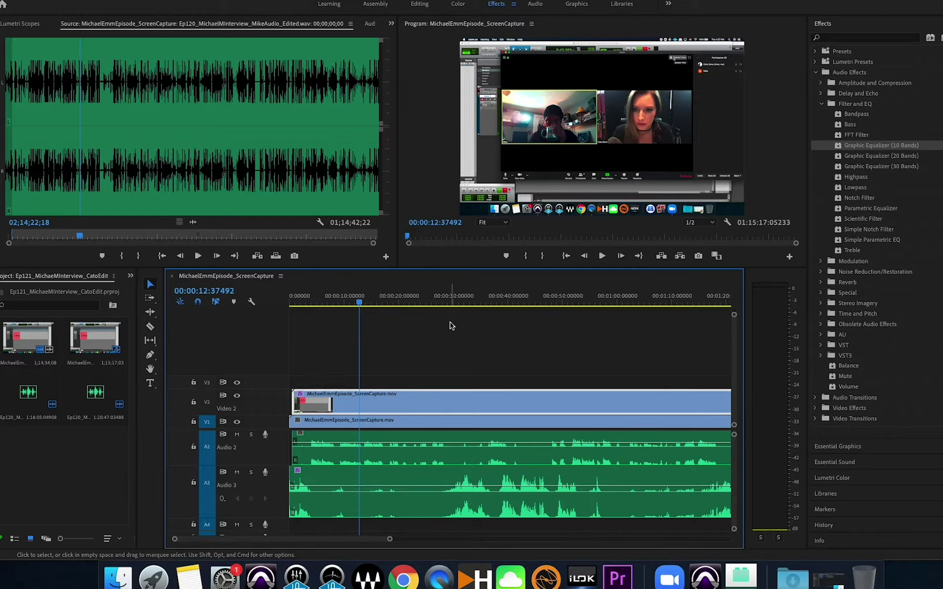
# Step: Switch to the browser showing Episode 120.mp4 in the Google Drive preview at 14:04
pyautogui.press('super+Tab')
pyautogui.press('super+Tab')
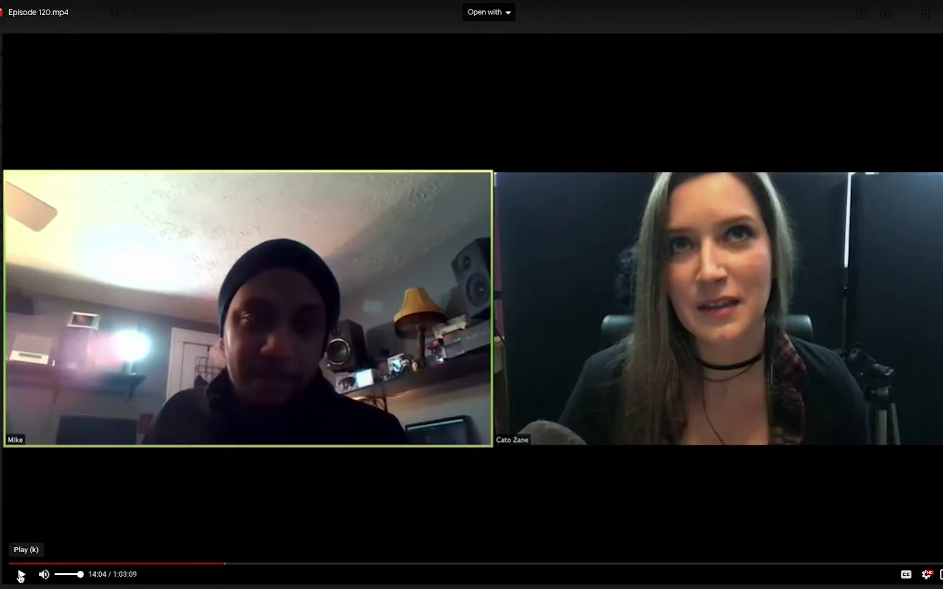
# Step: Play the Episode 120 interview from 14:04 and pause it at about 14:10
pyautogui.click(21, 576)
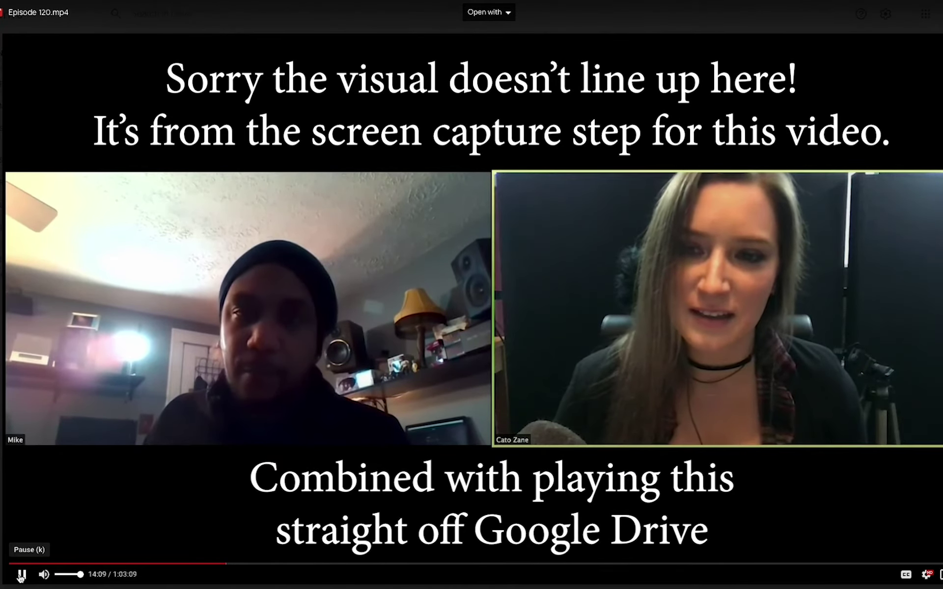
pyautogui.click(21, 575)
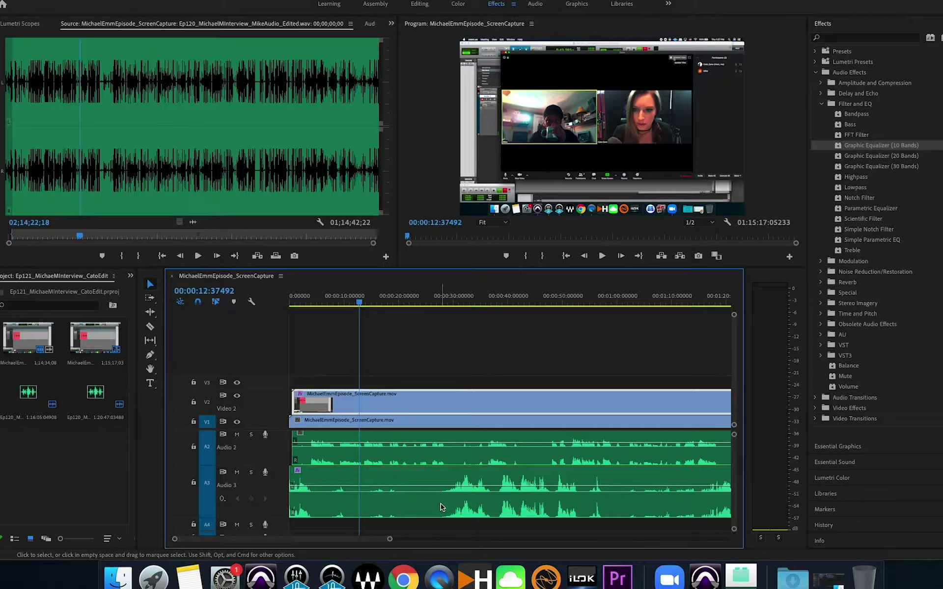
# Step: Load the Audio 3 mic clip into the Source monitor and bring up the panel overflow list
pyautogui.click(440, 506)
pyautogui.doubleClick(440, 506)
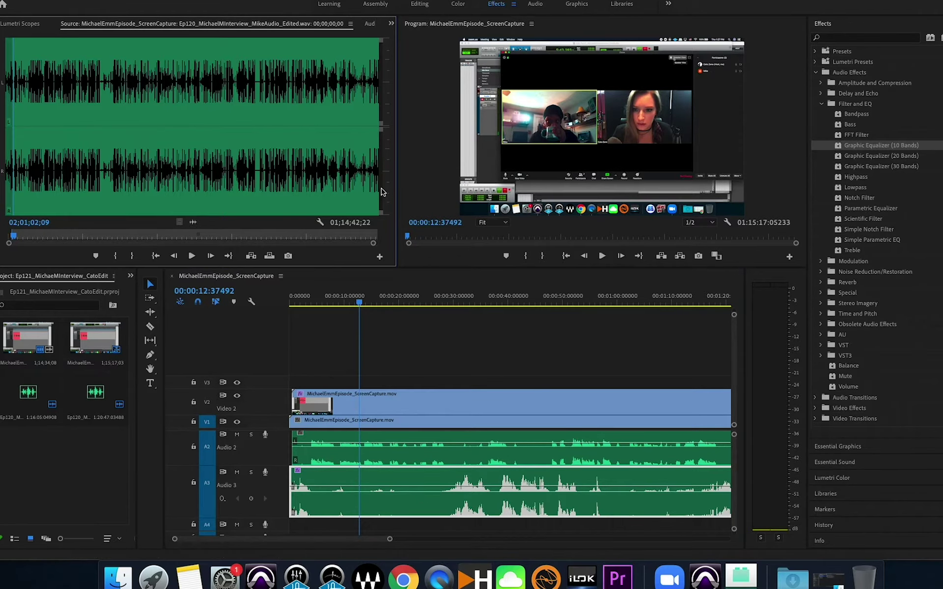
pyautogui.click(391, 23)
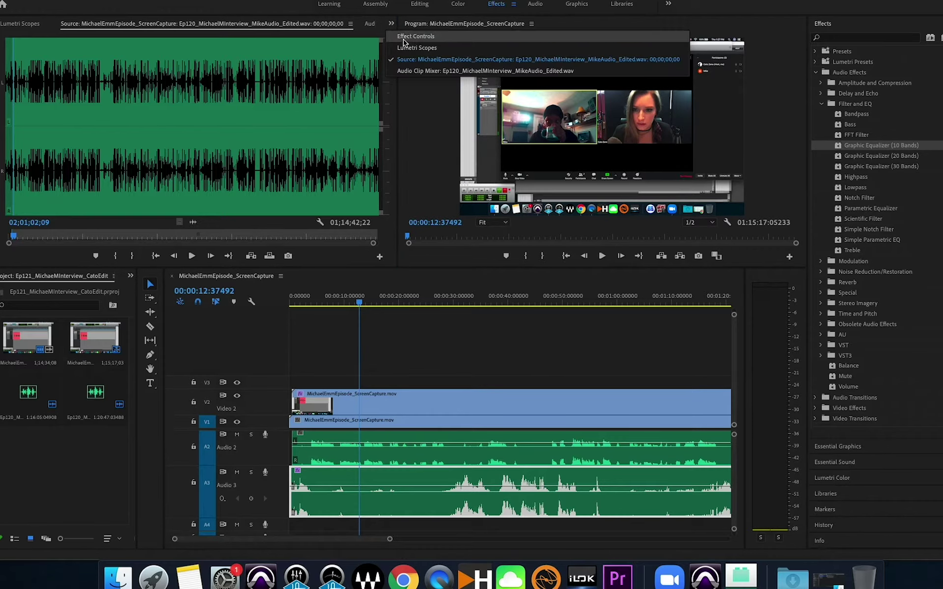
# Step: Review the Audio 3 clip's Graphic Equalizer (10 Bands), which cuts the highs to −13.3 dB above 16k
pyautogui.click(403, 36)
pyautogui.click(128, 111)
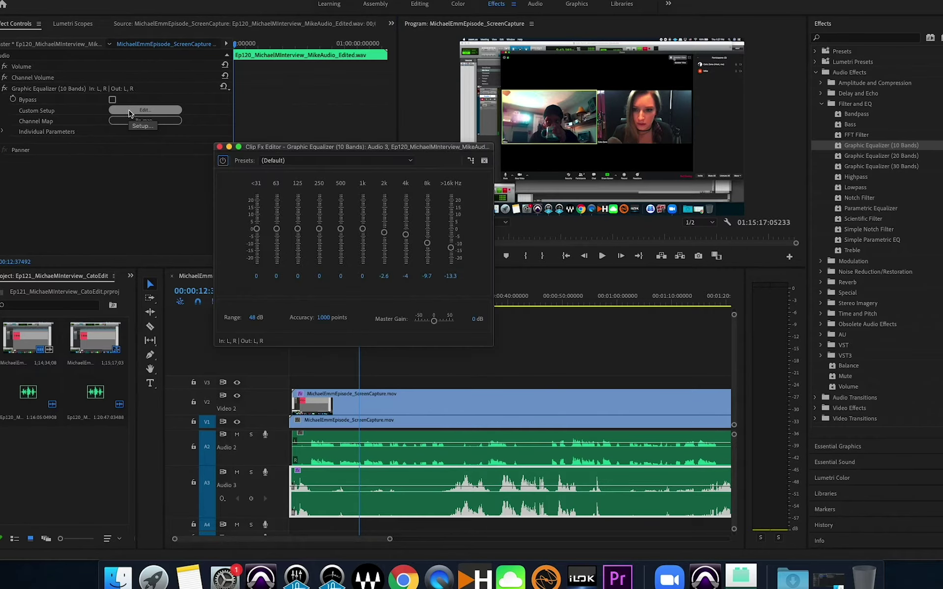
pyautogui.moveTo(317, 148); pyautogui.dragTo(331, 119)
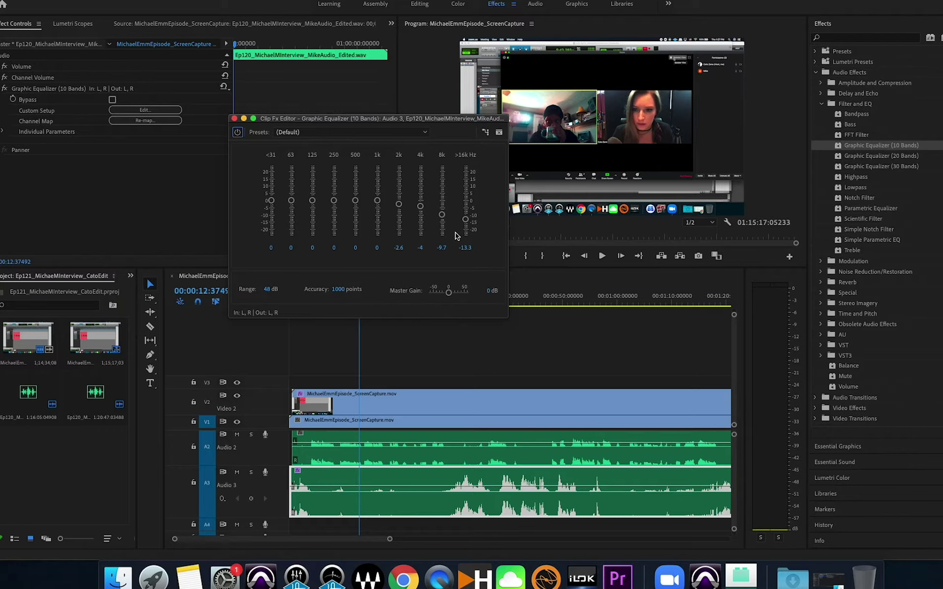
pyautogui.click(234, 119)
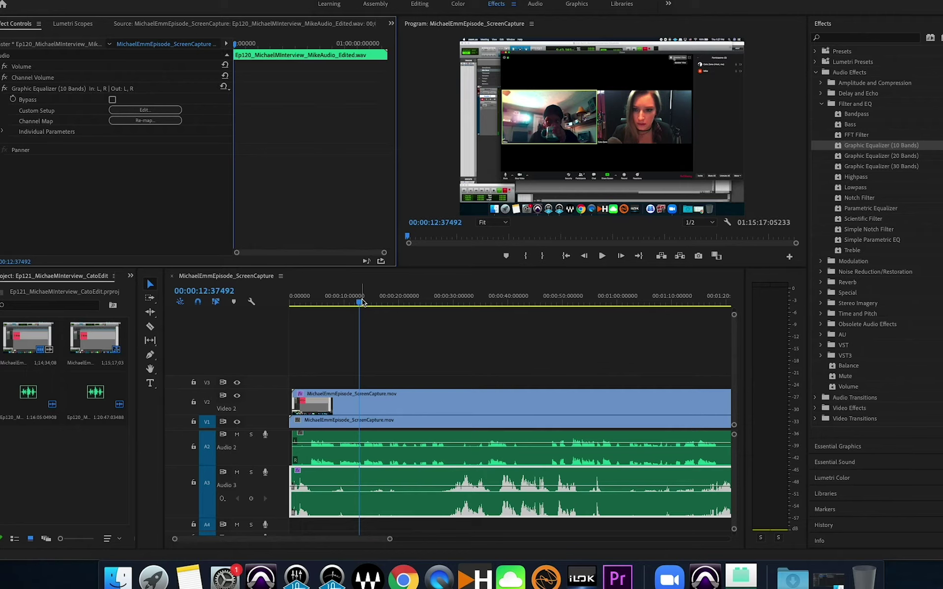
# Step: Inspect the Effect Controls of the V1 screen capture and the cropped V2 duplicate
pyautogui.click(324, 426)
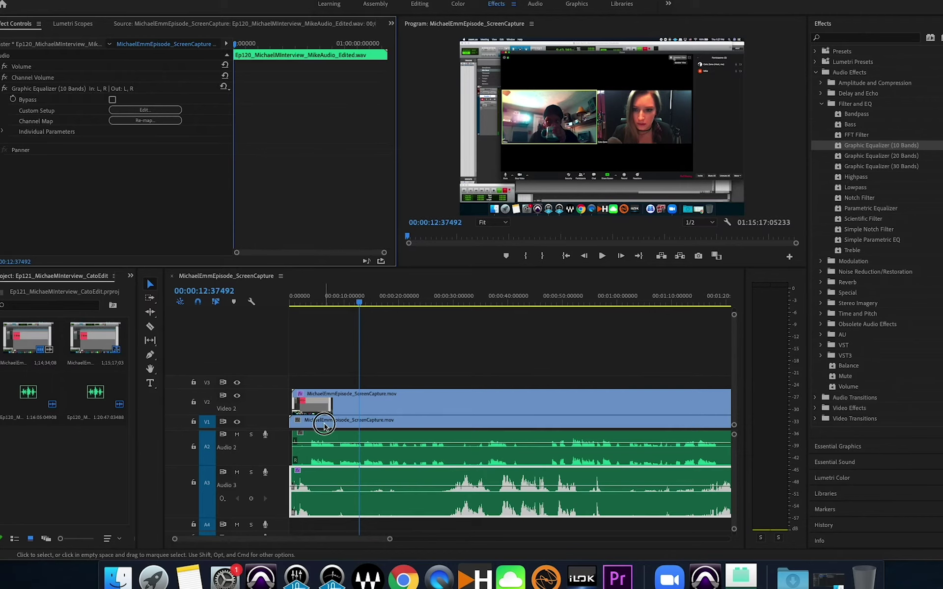
pyautogui.click(325, 421)
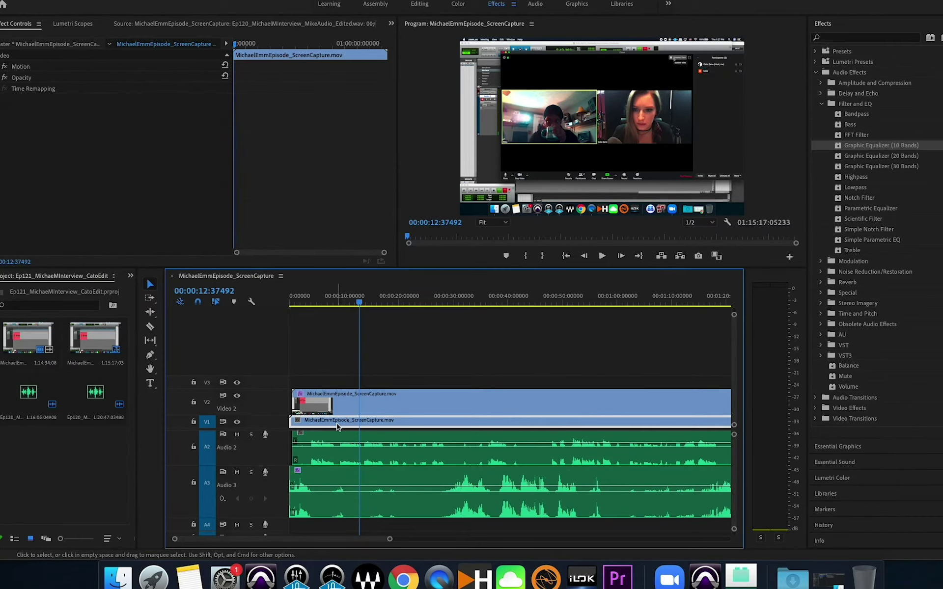
pyautogui.click(345, 401)
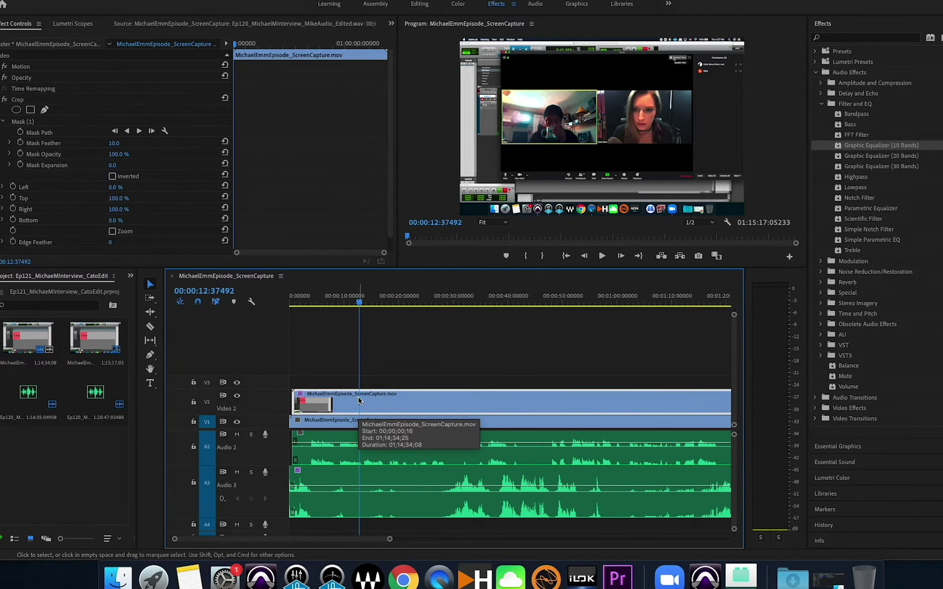
pyautogui.click(393, 351)
# Step: Zoom into the sequence end and place the playhead near 01:14:34, inside both clips
pyautogui.press('-')
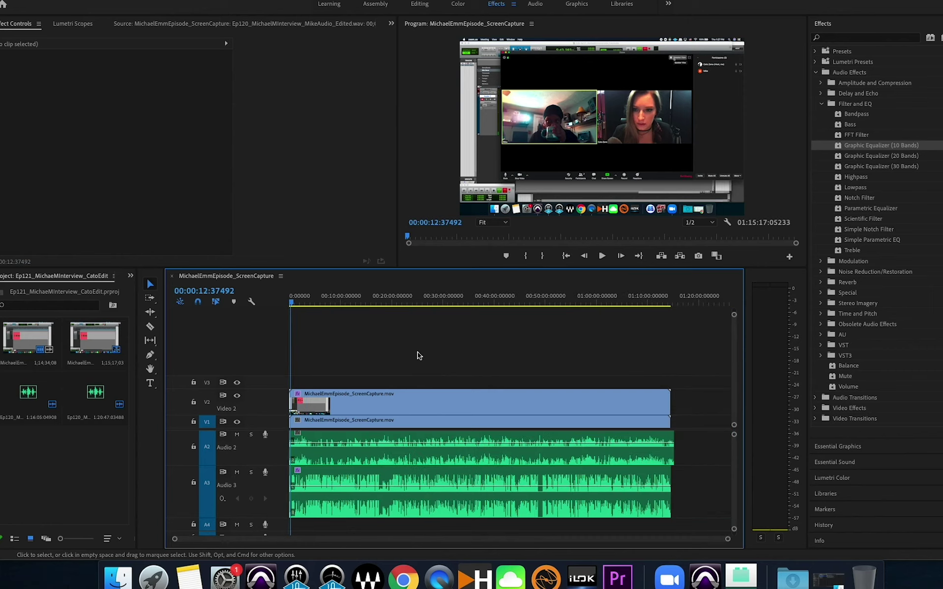
pyautogui.click(670, 297)
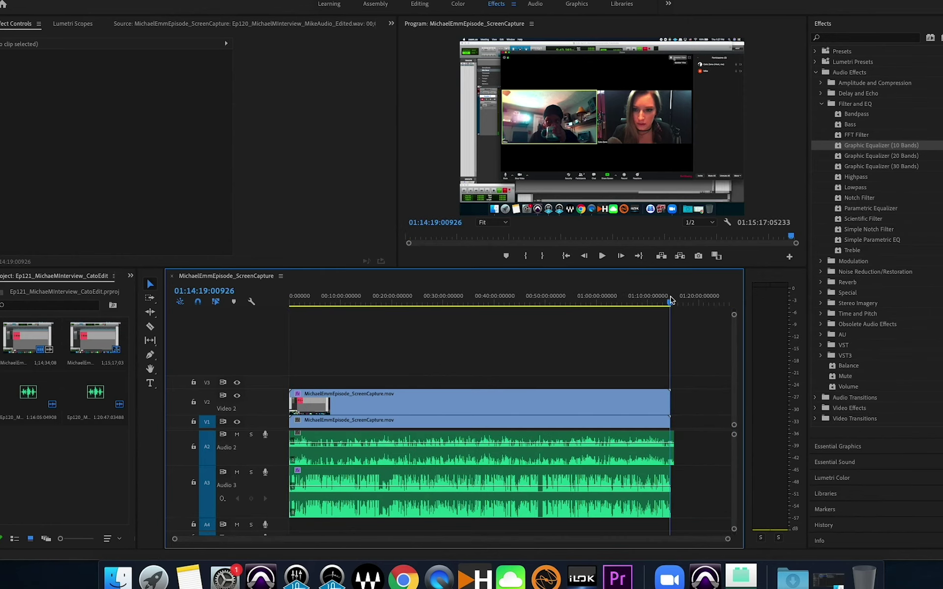
pyautogui.press('=')
pyautogui.press('=')
pyautogui.press('=')
pyautogui.press('=')
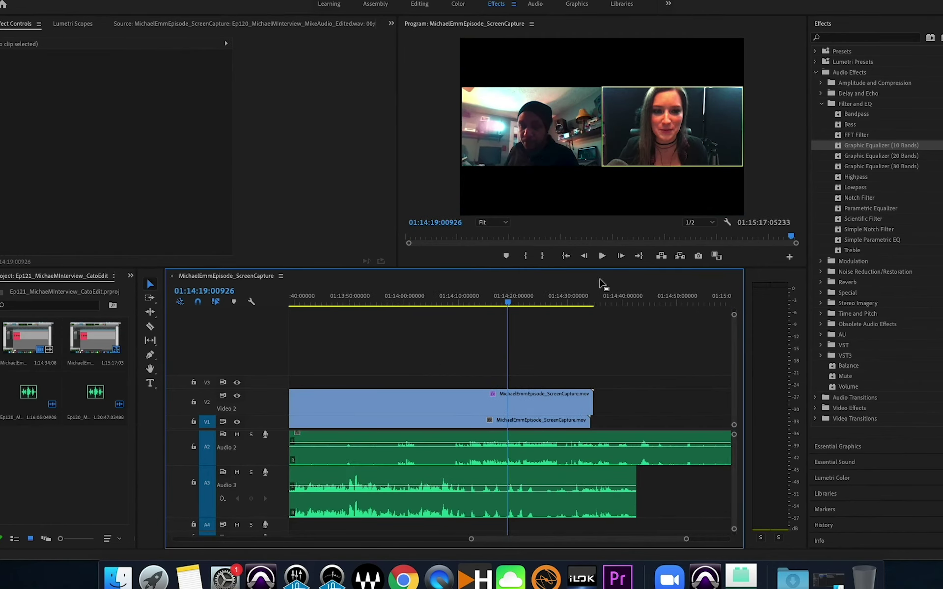
pyautogui.click(595, 295)
pyautogui.press('=')
pyautogui.press('=')
pyautogui.press('=')
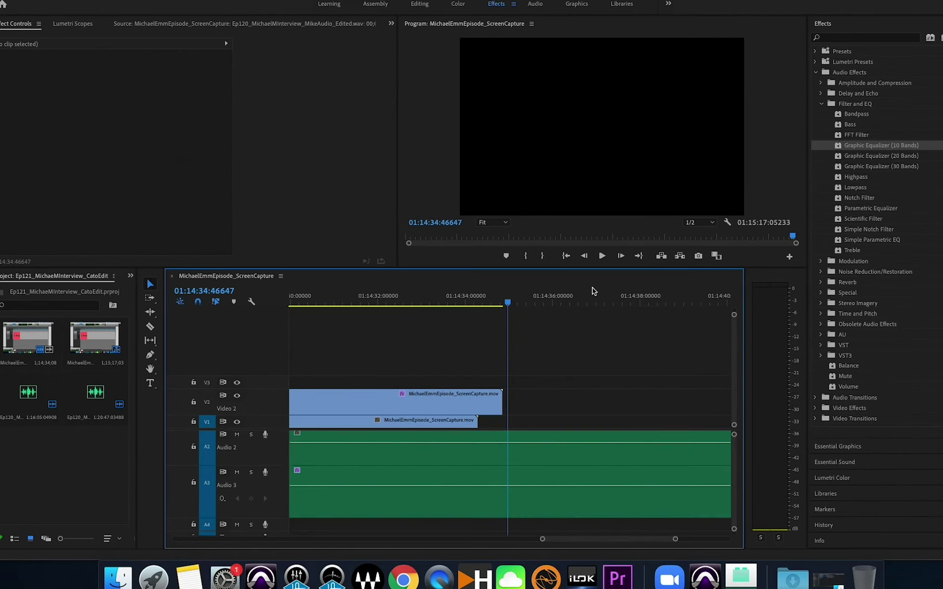
pyautogui.click(449, 304)
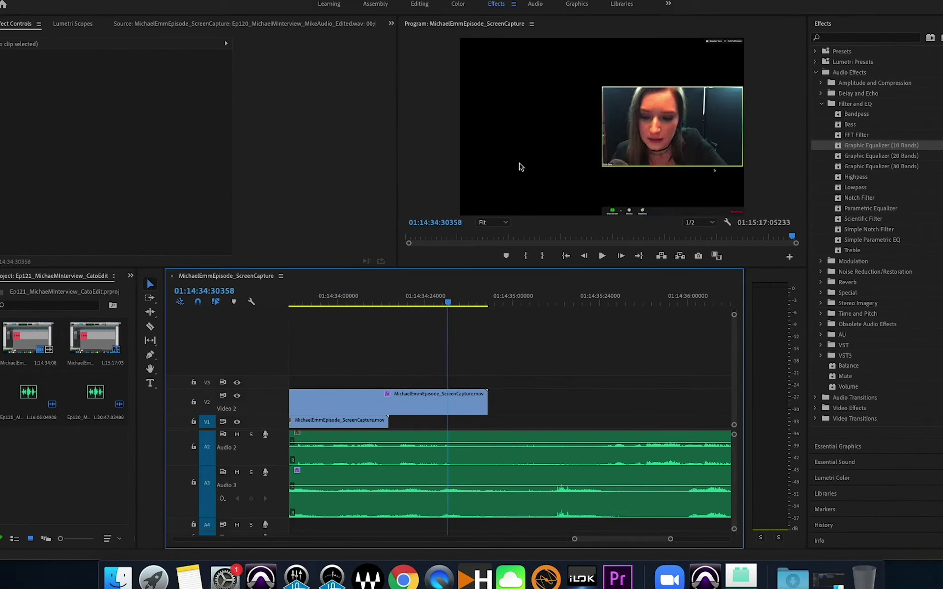
pyautogui.click(356, 296)
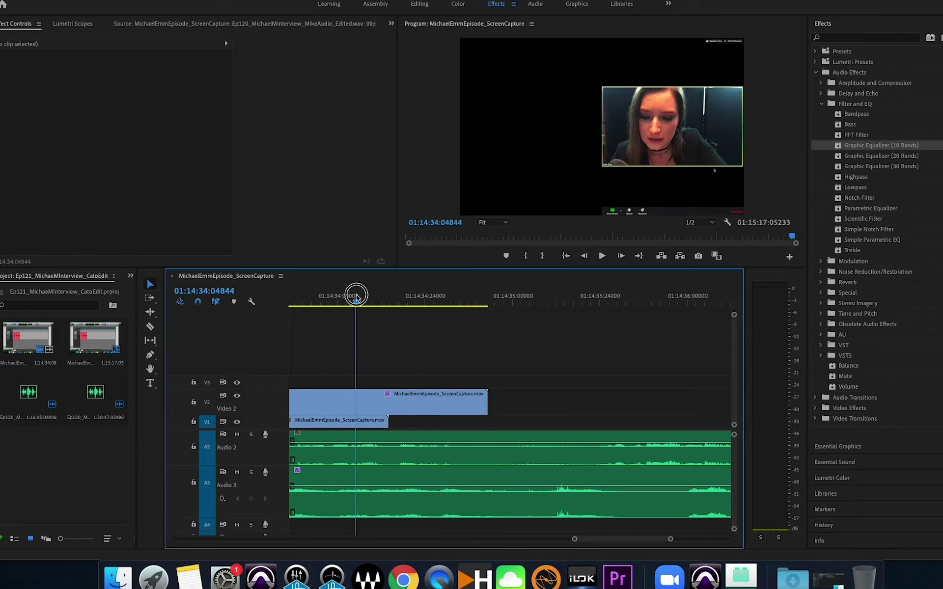
# Step: Recheck the V1 clip and the V2 clip's Crop settings at 01:14:34, then zoom back out
pyautogui.click(360, 427)
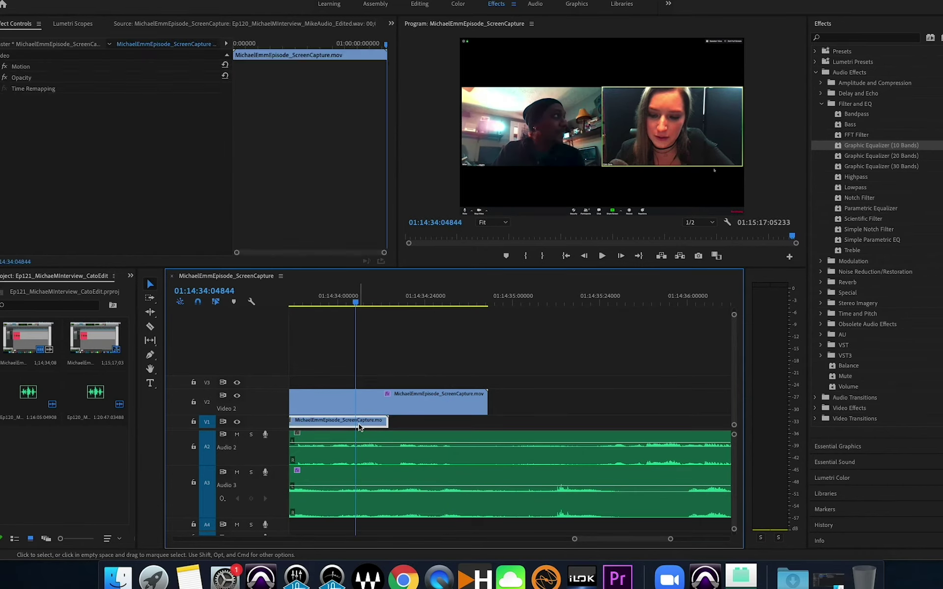
pyautogui.click(376, 394)
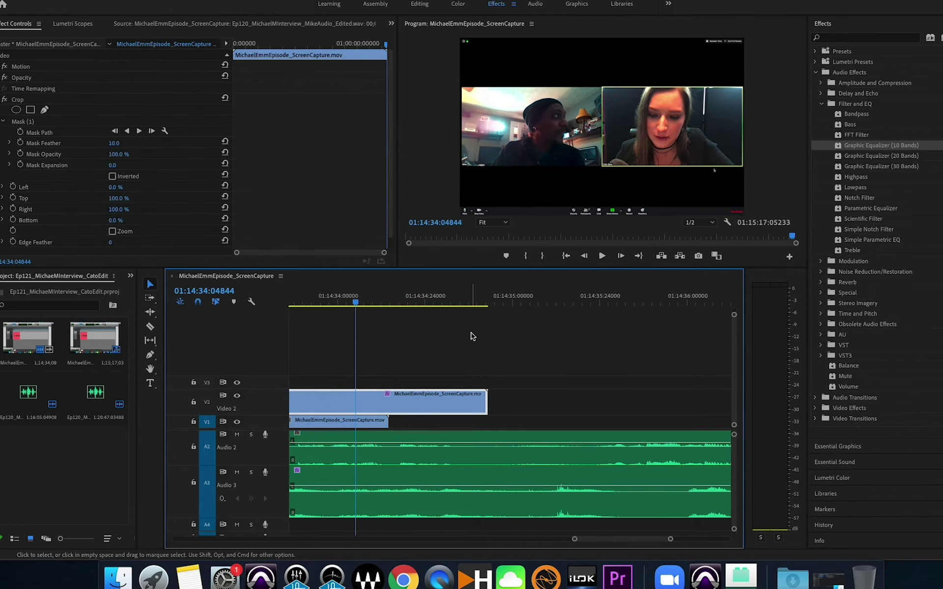
pyautogui.click(445, 296)
pyautogui.press('-')
pyautogui.press('-')
pyautogui.press('-')
pyautogui.press('-')
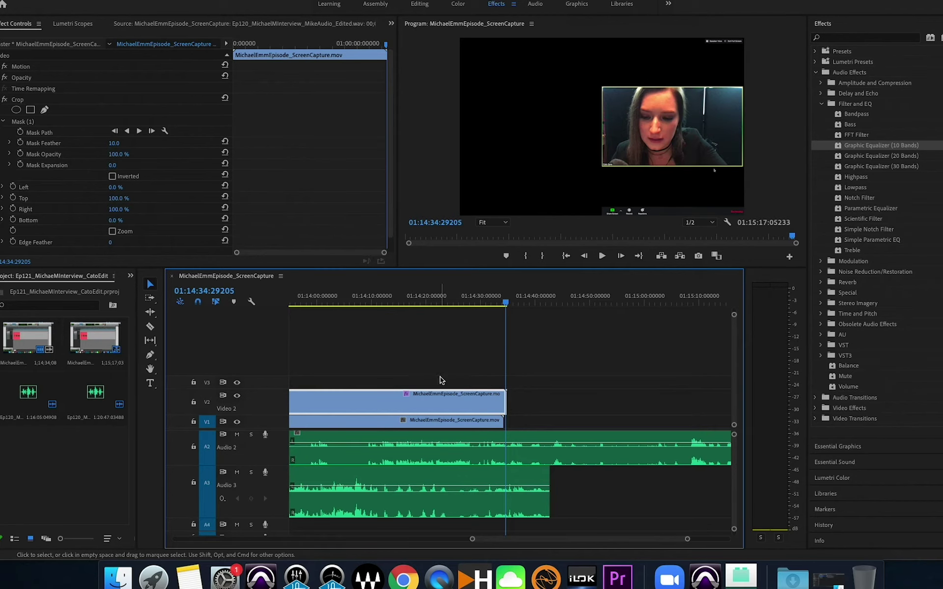
pyautogui.press('Home')
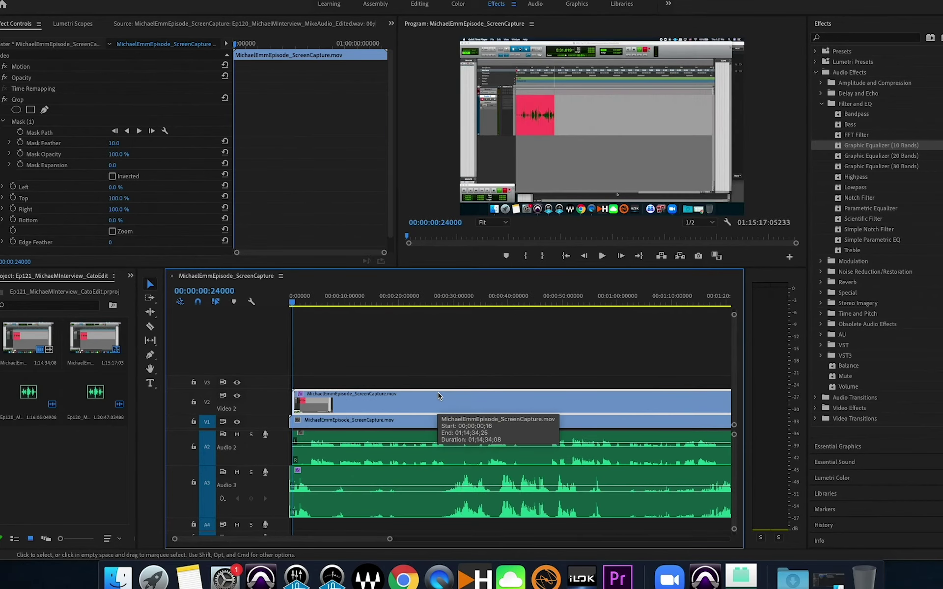
pyautogui.press('=')
pyautogui.press('=')
pyautogui.press('=')
pyautogui.press('=')
pyautogui.press('=')
pyautogui.press('=')
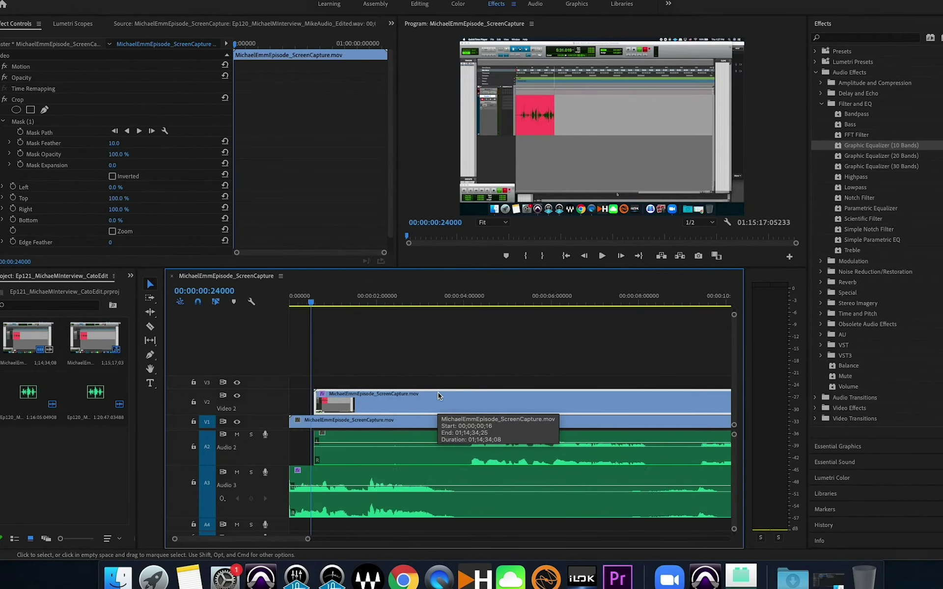
pyautogui.press('-')
pyautogui.press('-')
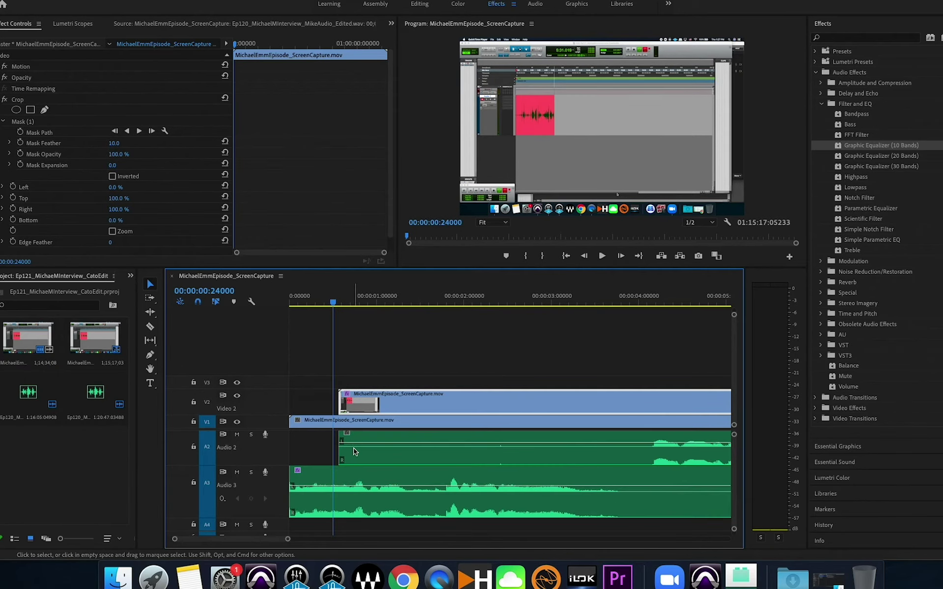
pyautogui.click(376, 456)
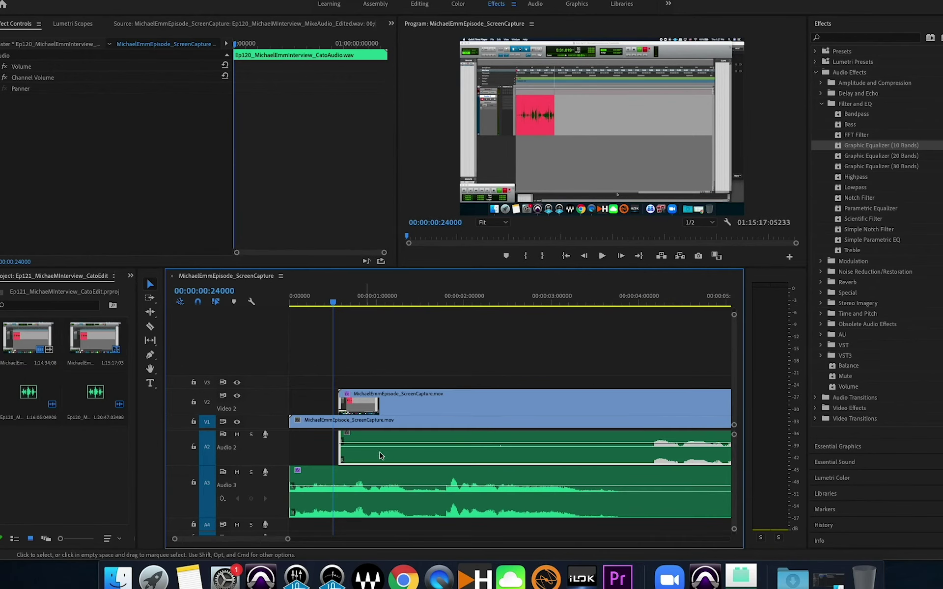
pyautogui.click(374, 408)
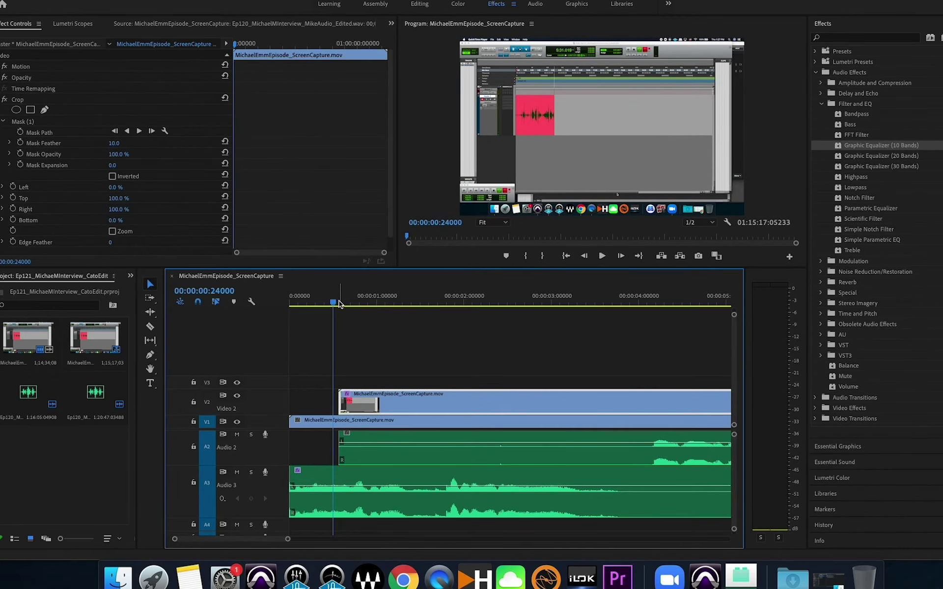
pyautogui.moveTo(332, 301); pyautogui.dragTo(348, 301)
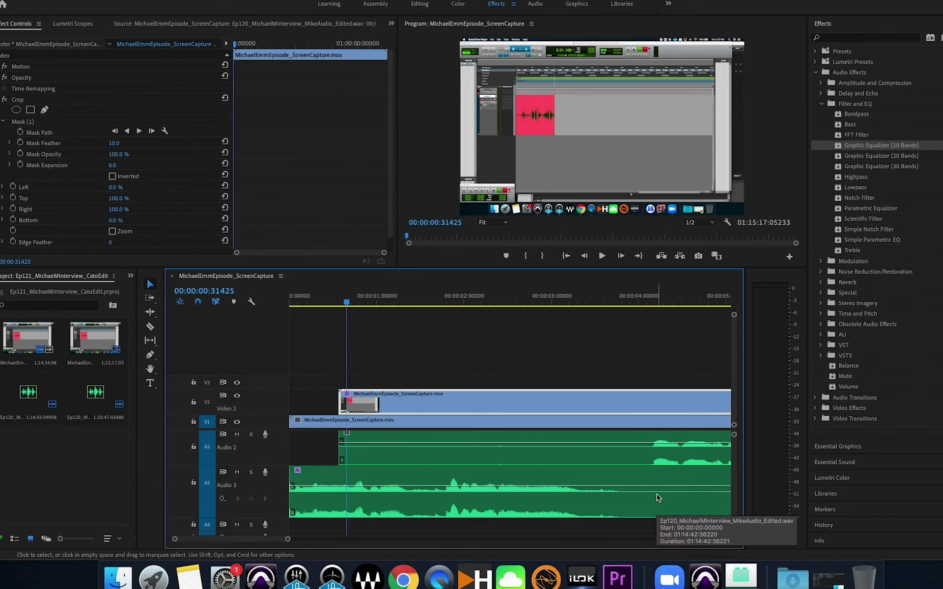
pyautogui.press('-')
pyautogui.press('-')
pyautogui.press('-')
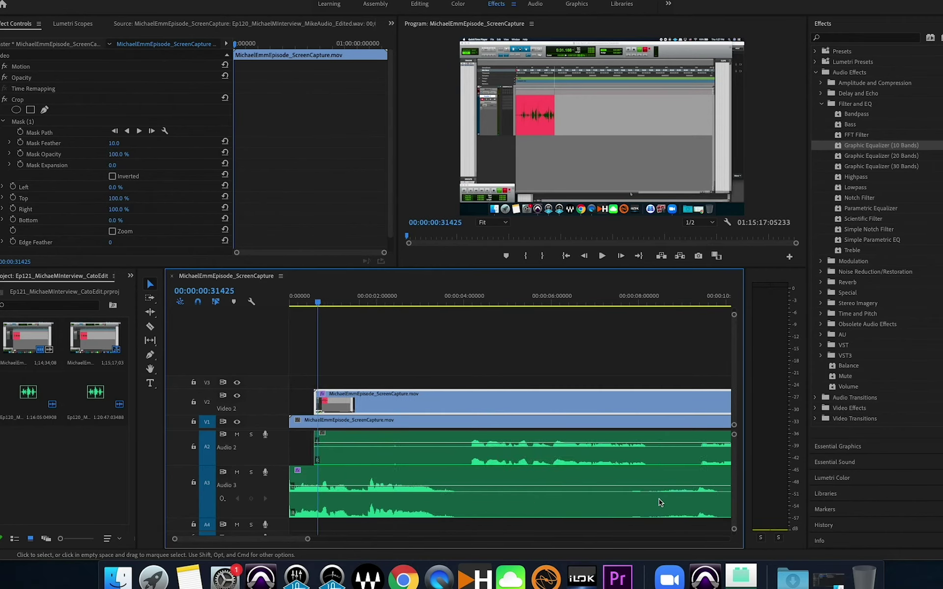
pyautogui.press('-')
pyautogui.press('-')
pyautogui.press('-')
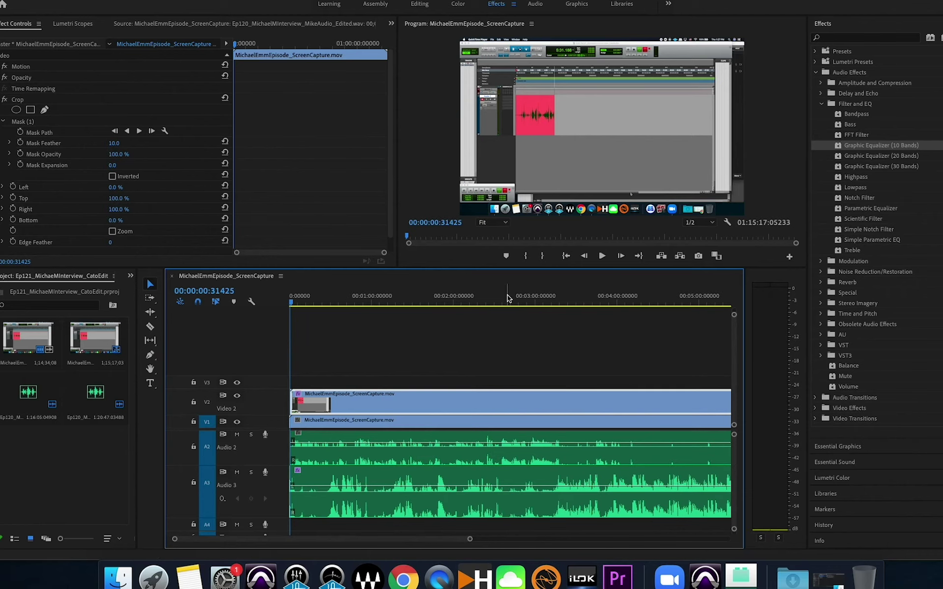
# Step: Play the exchange around 00:13:16 with both mics, then save the project
pyautogui.click(537, 304)
pyautogui.moveTo(539, 305); pyautogui.dragTo(551, 302)
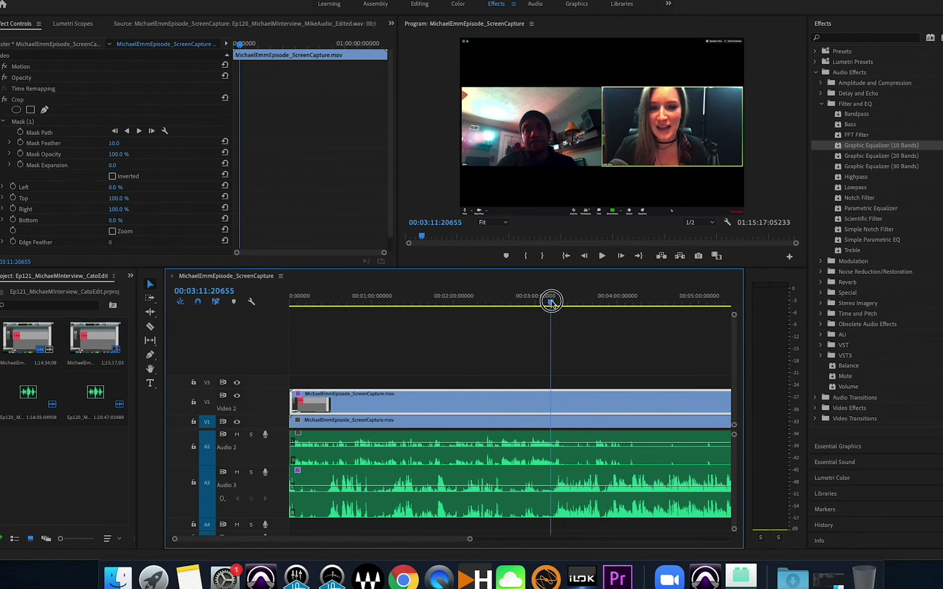
pyautogui.press('=')
pyautogui.click(405, 301)
pyautogui.press('space')
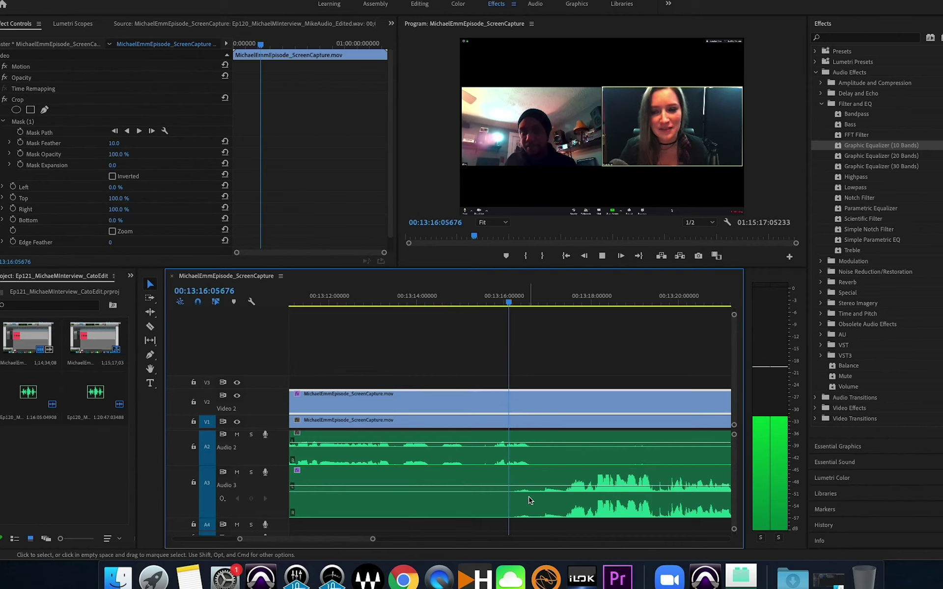
pyautogui.press('space')
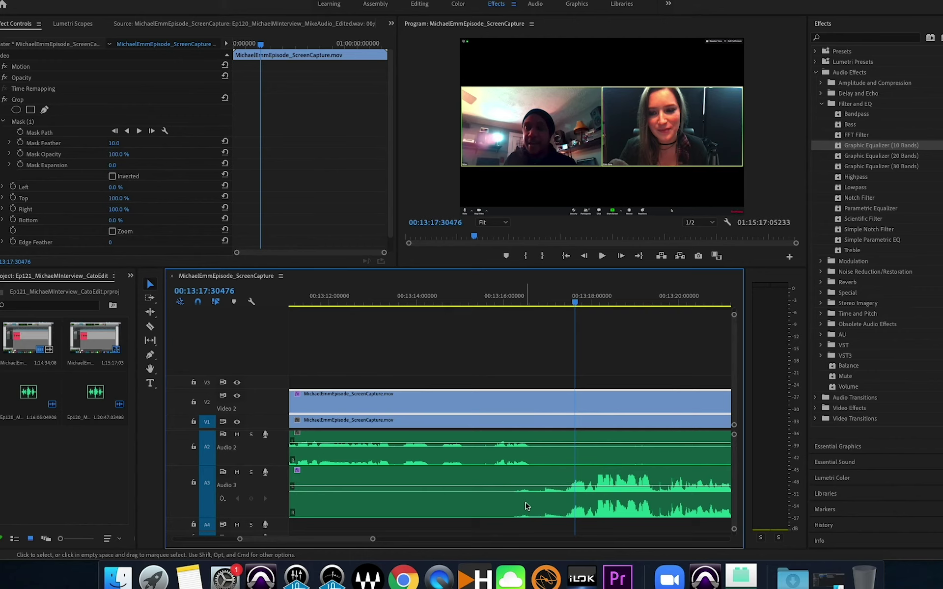
pyautogui.press('super+s')
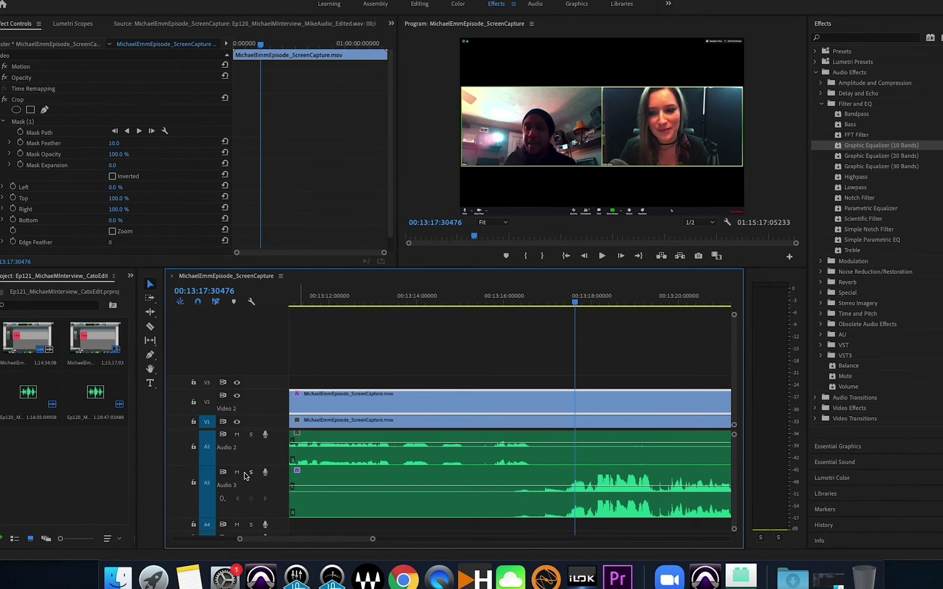
# Step: Audition the passage around 00:13:15 with only the Audio 3 mic soloed
pyautogui.click(251, 472)
pyautogui.click(502, 301)
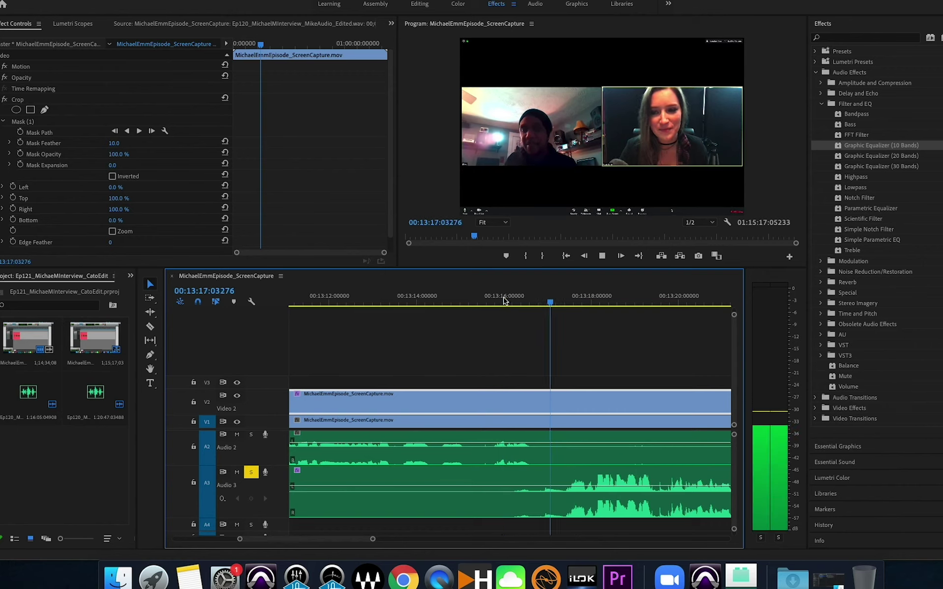
pyautogui.press('space')
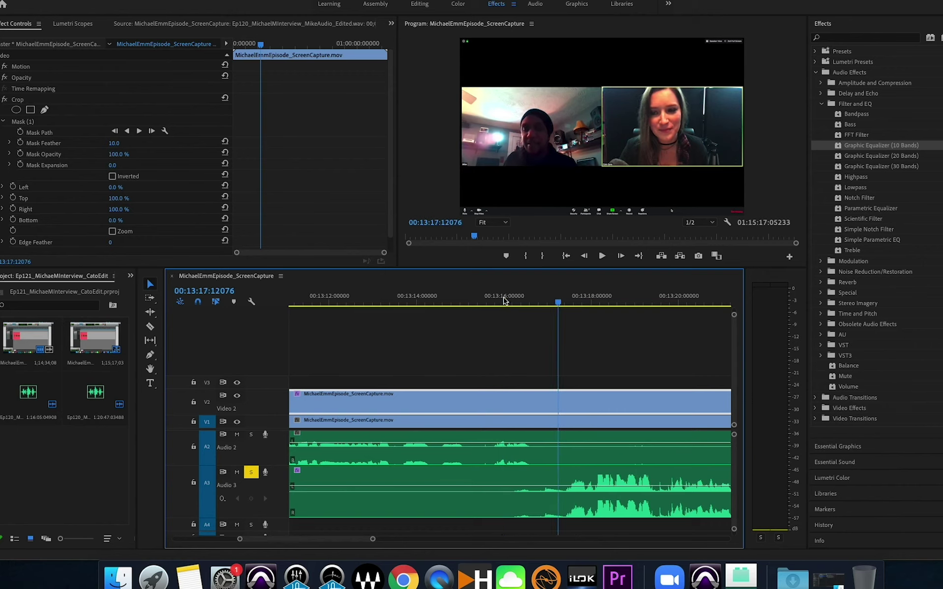
pyautogui.click(251, 472)
# Step: Audition the passage around 00:13:15 with only the Audio 2 mic soloed
pyautogui.click(251, 434)
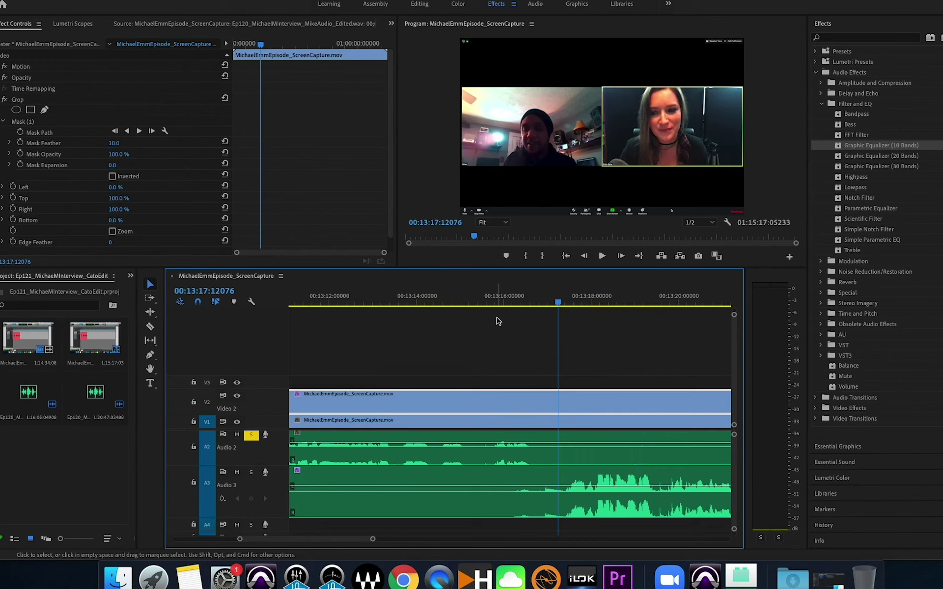
pyautogui.click(501, 302)
pyautogui.press('space')
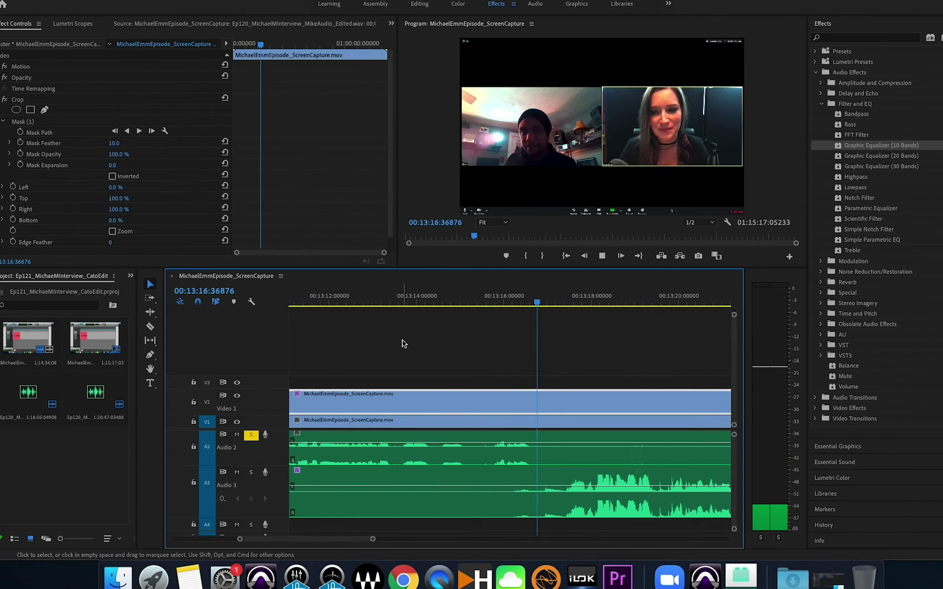
pyautogui.press('space')
pyautogui.click(251, 435)
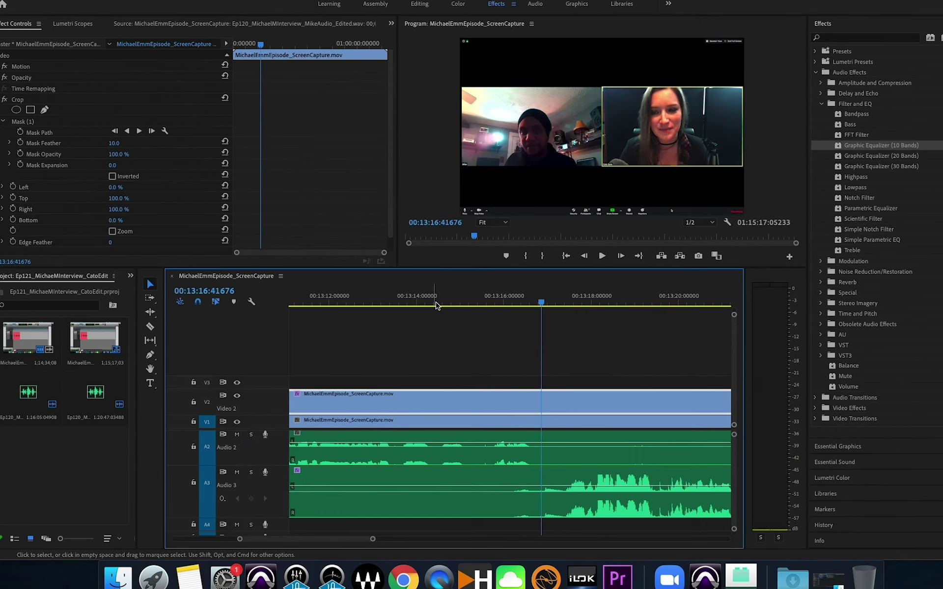
# Step: Replay the exchange with both mics audible and widen the timeline to about two minutes
pyautogui.click(488, 297)
pyautogui.press('space')
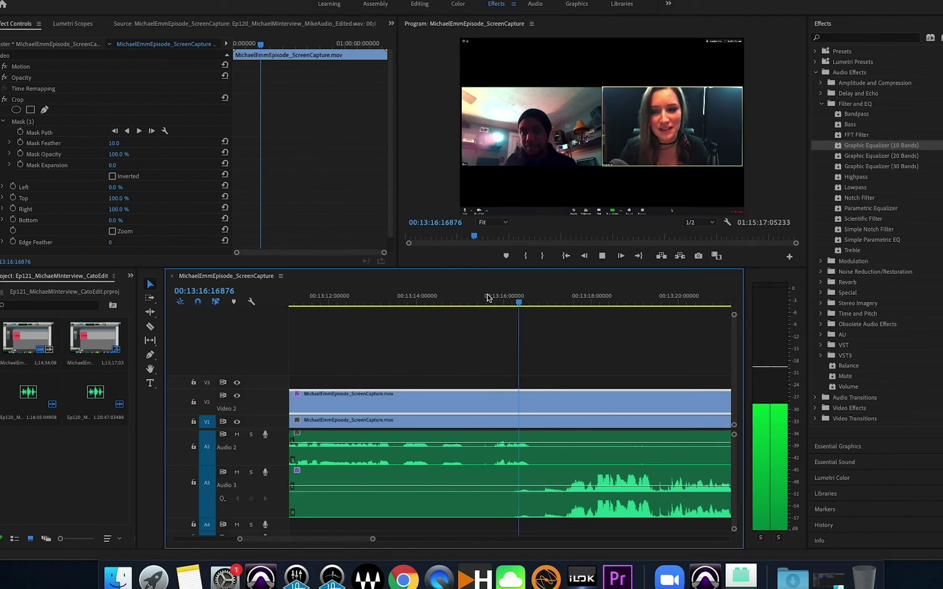
pyautogui.press('space')
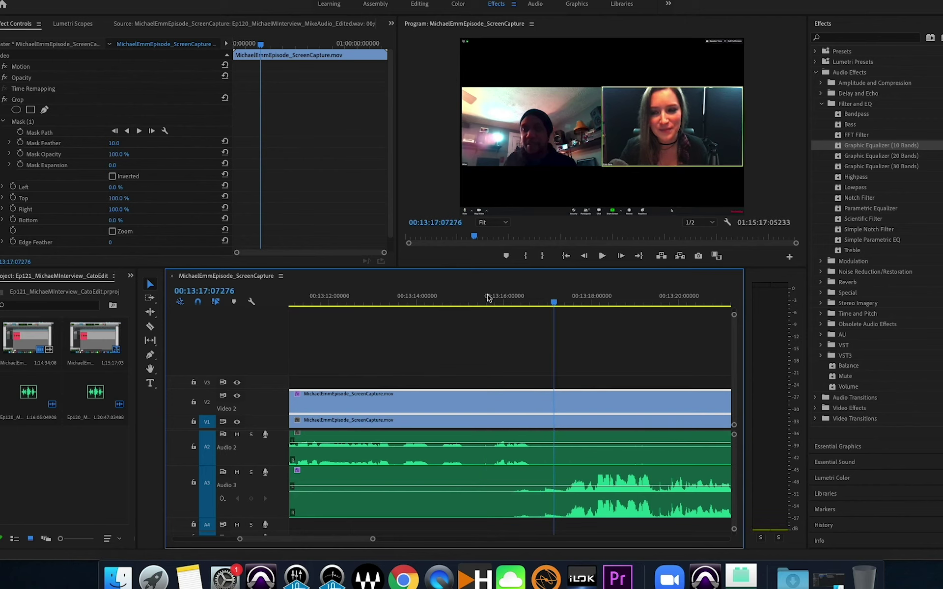
pyautogui.press('-')
pyautogui.press('-')
pyautogui.press('-')
pyautogui.press('-')
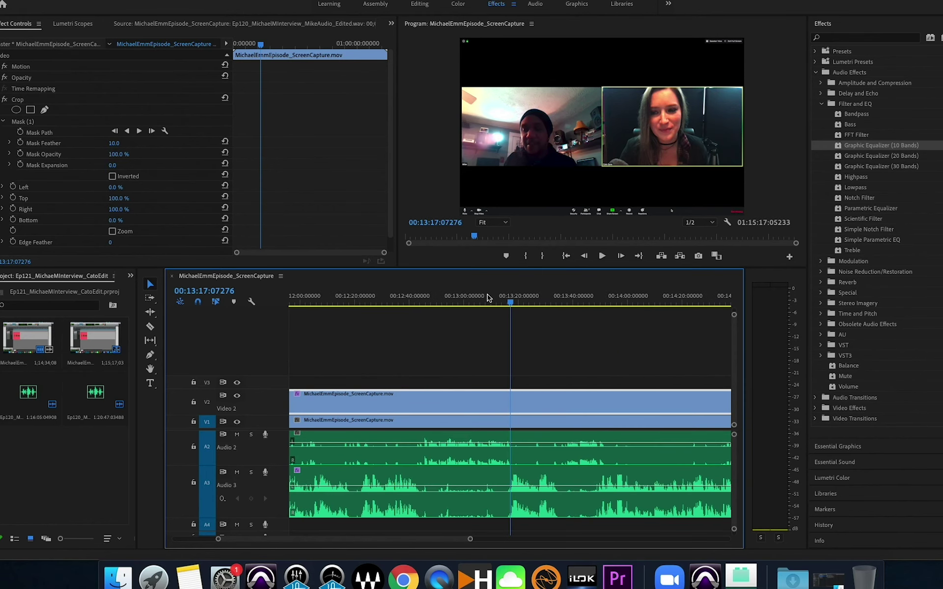